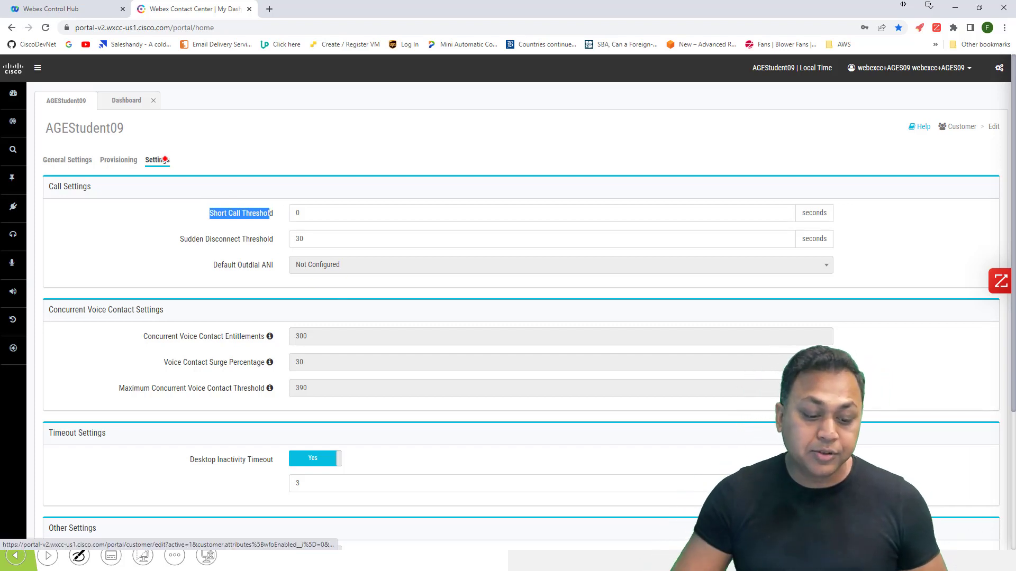
Review the tenant's call settings: Short Call Threshold, Sudden Disconnect Threshold and Default Outdial ANI
left_click(324, 219)
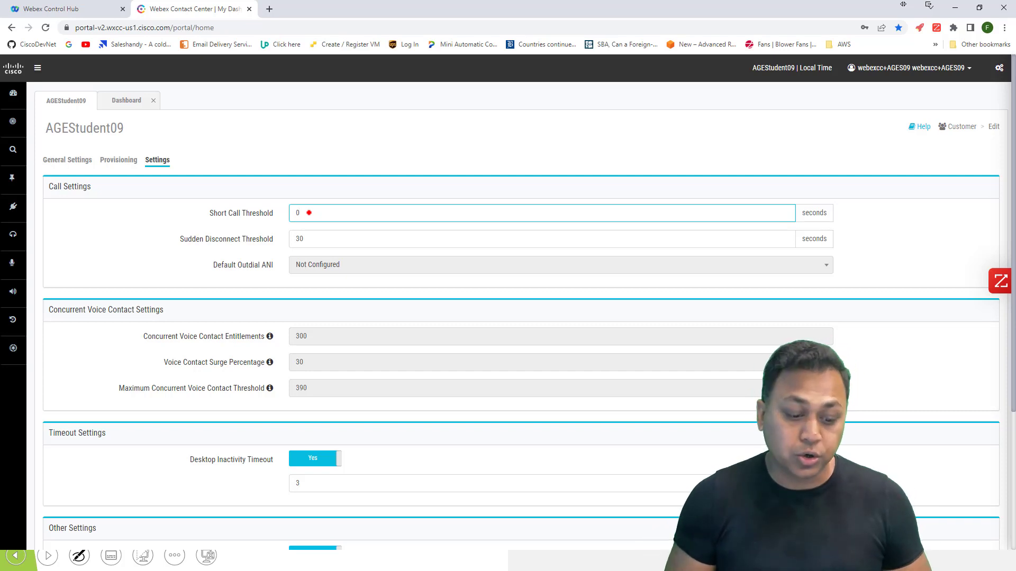
left_click_drag(183, 238, 283, 242)
left_click(284, 242)
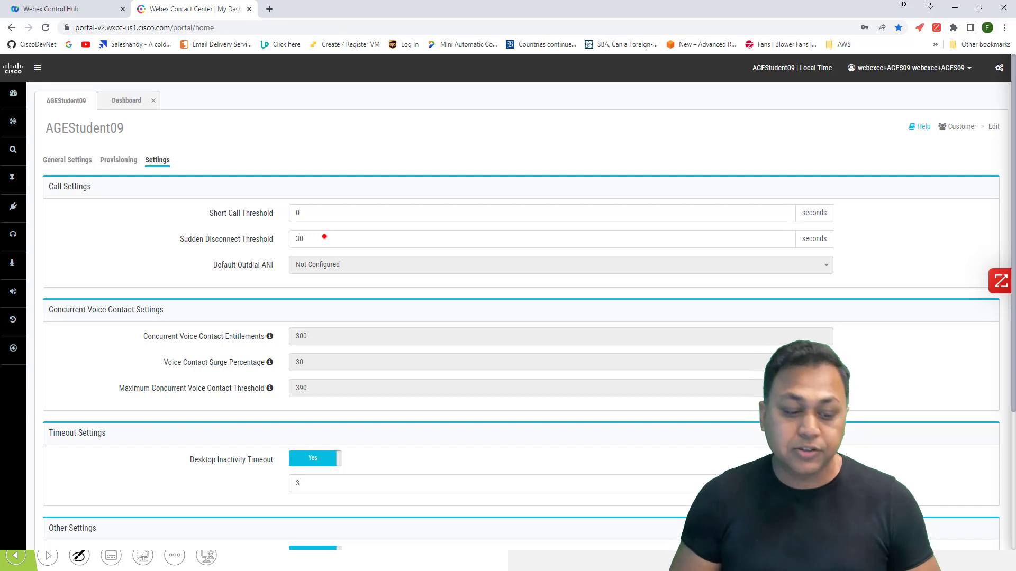
right_click(324, 236)
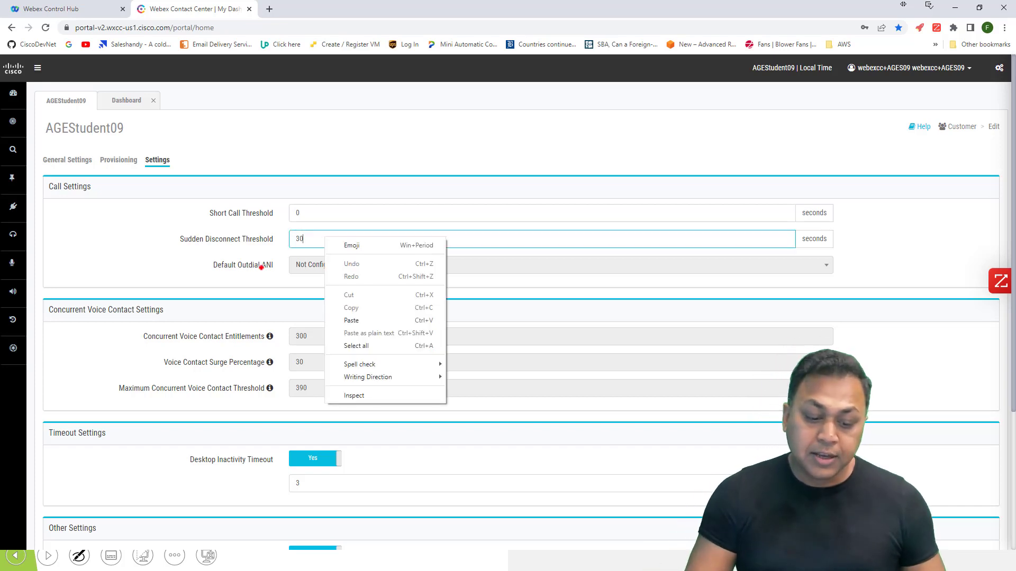
left_click(217, 265)
left_click_drag(272, 265, 221, 265)
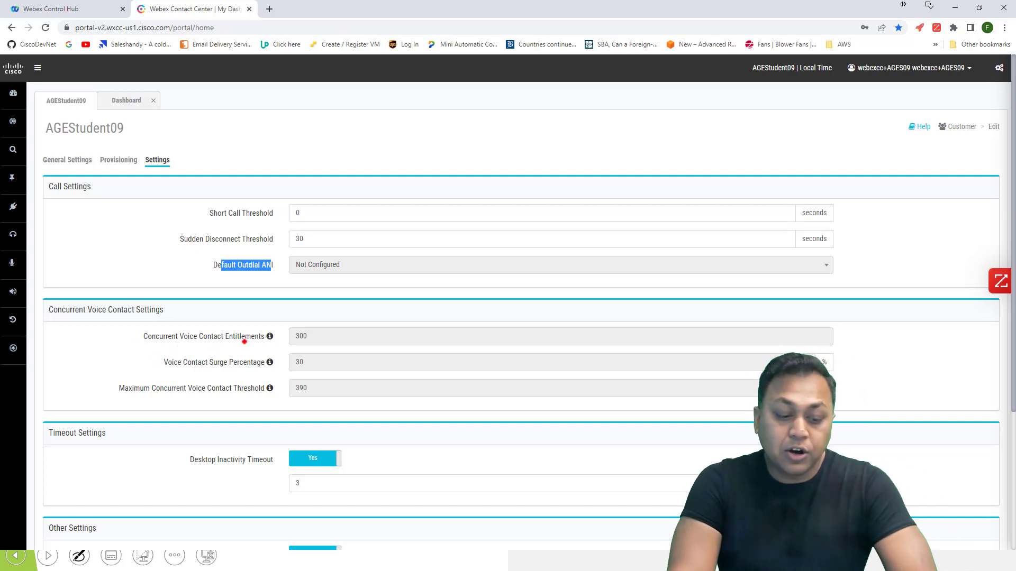
Read the explanations for Concurrent Voice Contact Entitlements and Voice Contact Surge Percentage
mouse_move(269, 336)
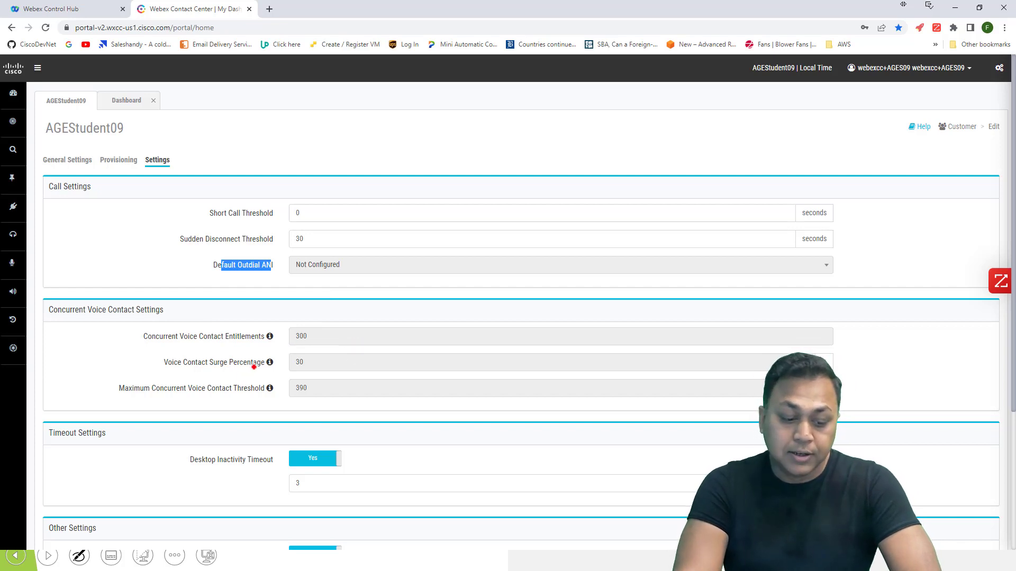
mouse_move(269, 360)
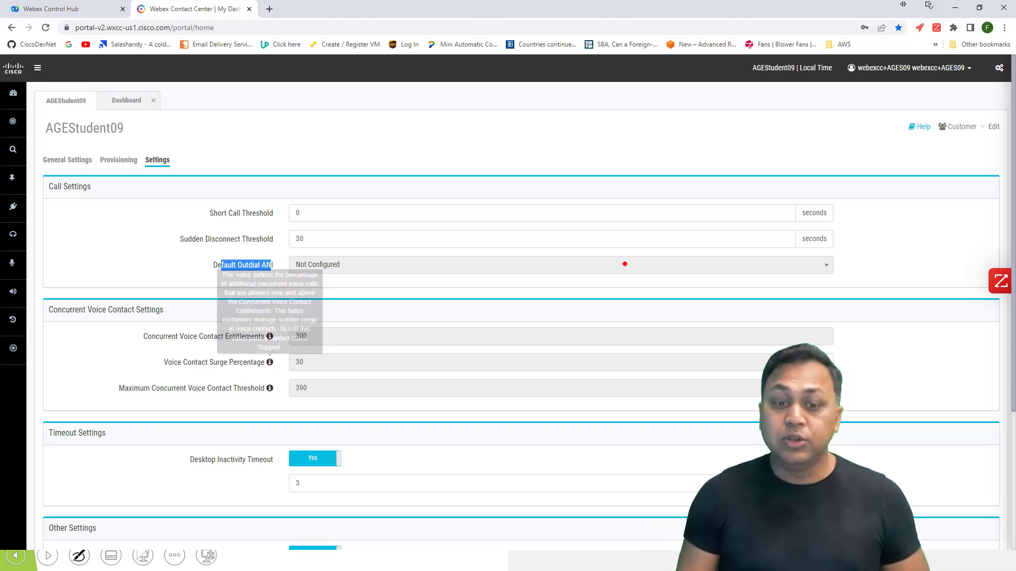
left_click(626, 299)
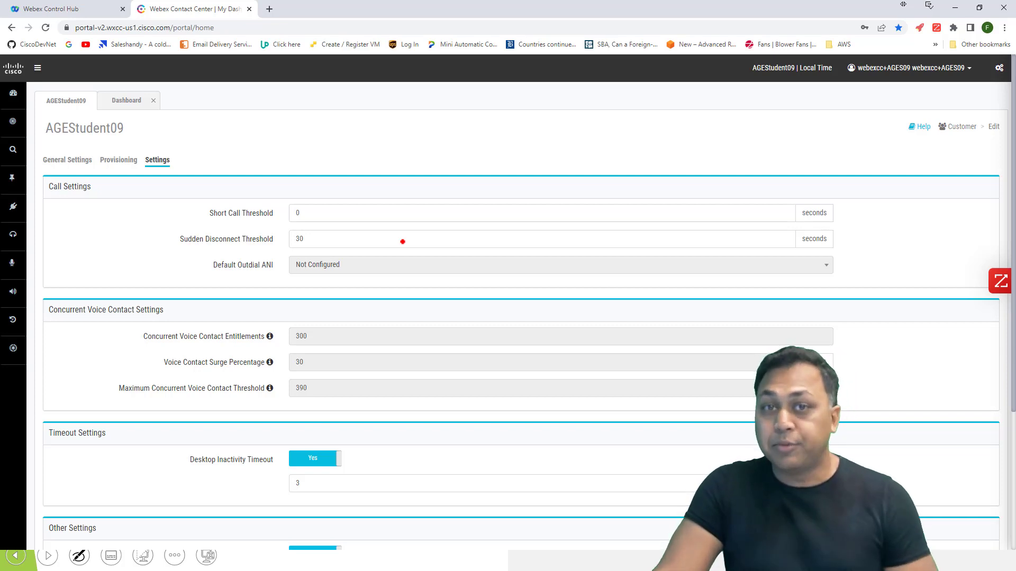
Examine the tenant's Timeout Settings and Other Settings, including Allow Agent Threshold and Recording Pause Duration
scroll(402, 242, "down", 3)
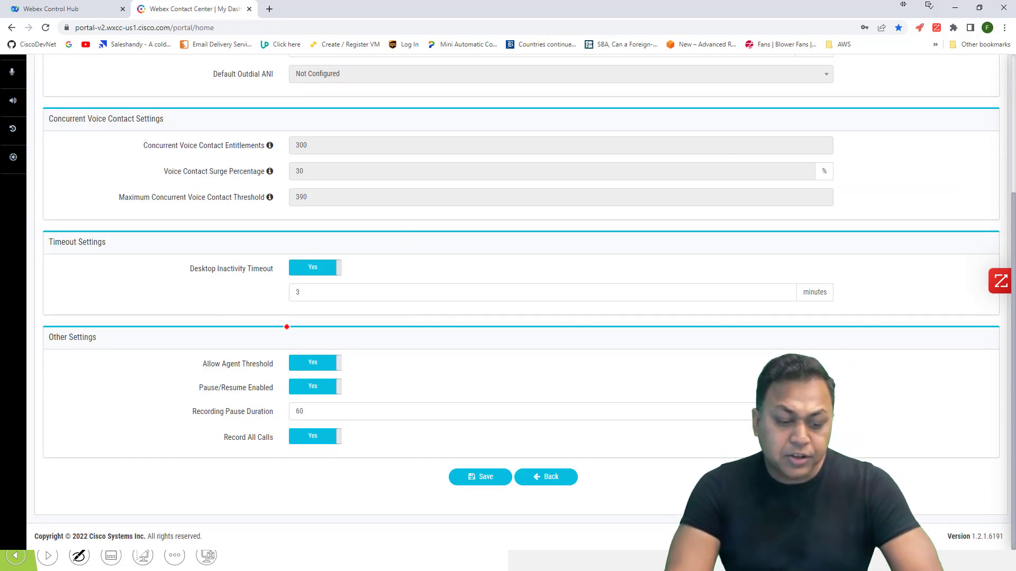
left_click_drag(47, 240, 112, 239)
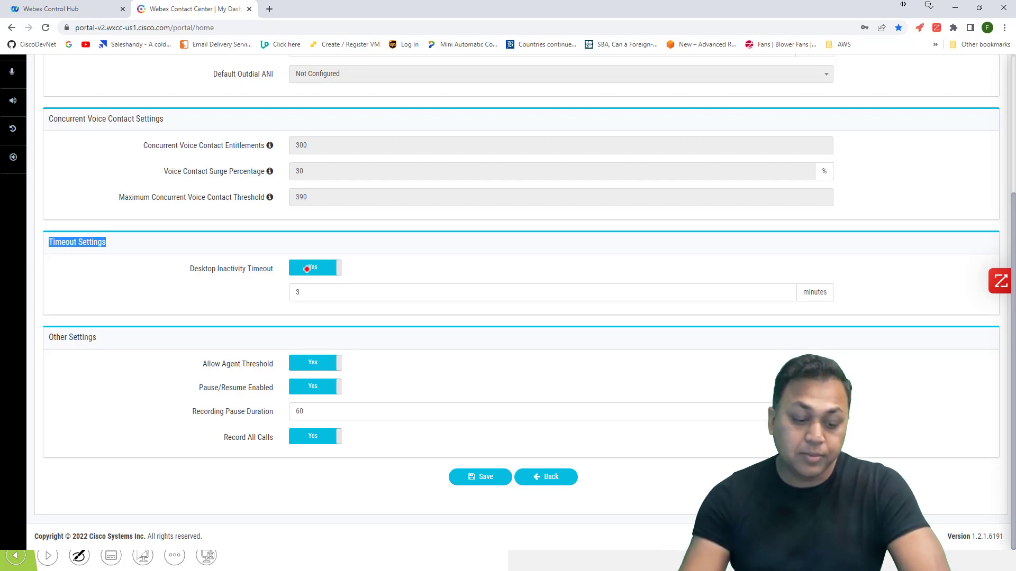
left_click_drag(171, 364, 282, 365)
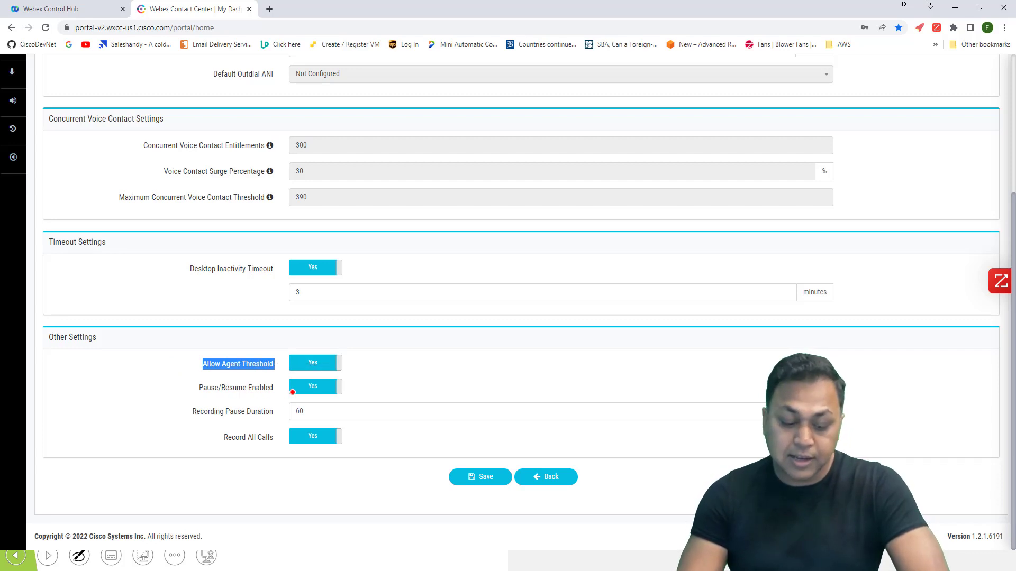
left_click_drag(188, 411, 263, 411)
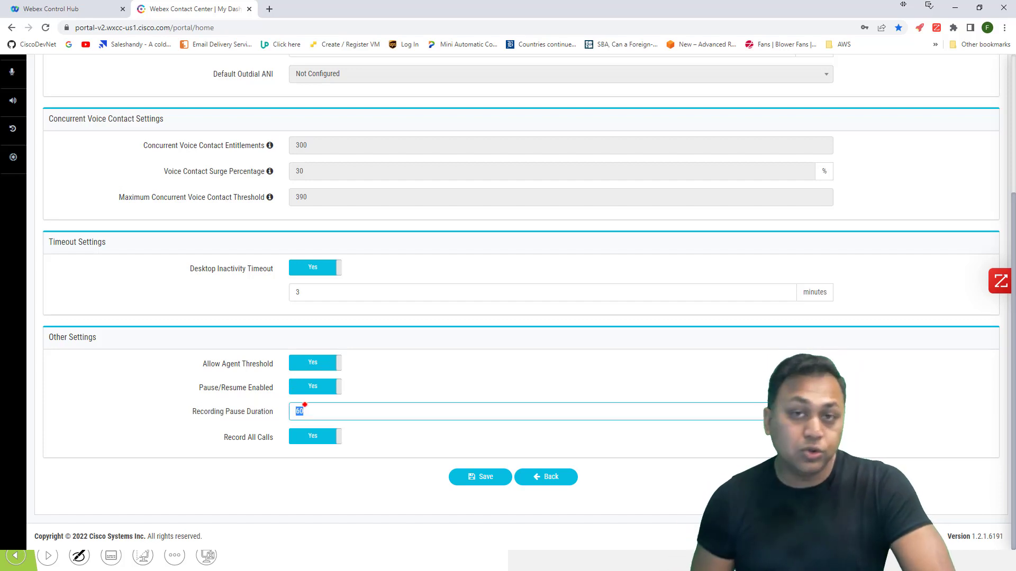
Open the help page about tenant settings and close it again
scroll(546, 415, "up", 4)
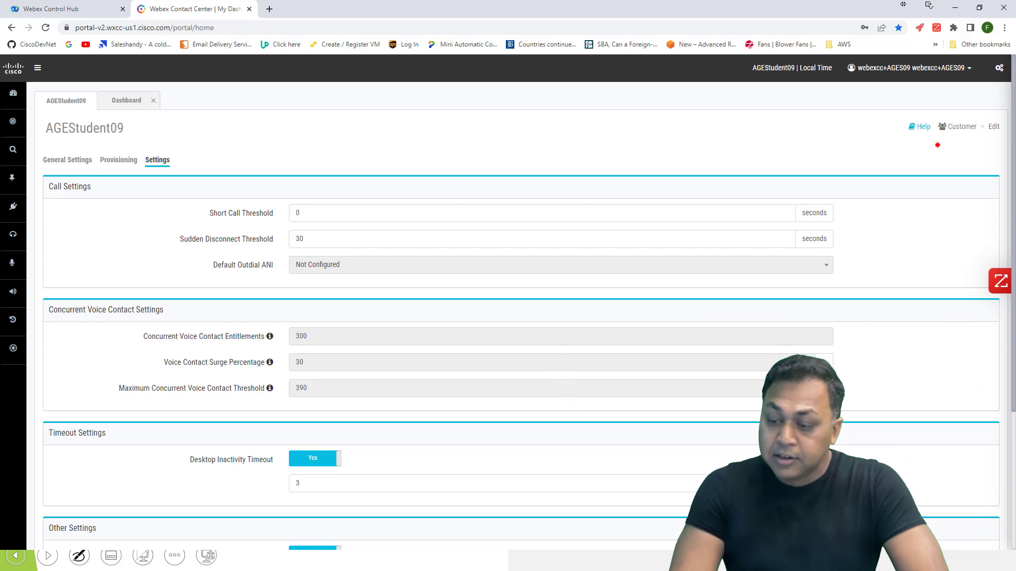
left_click(924, 128)
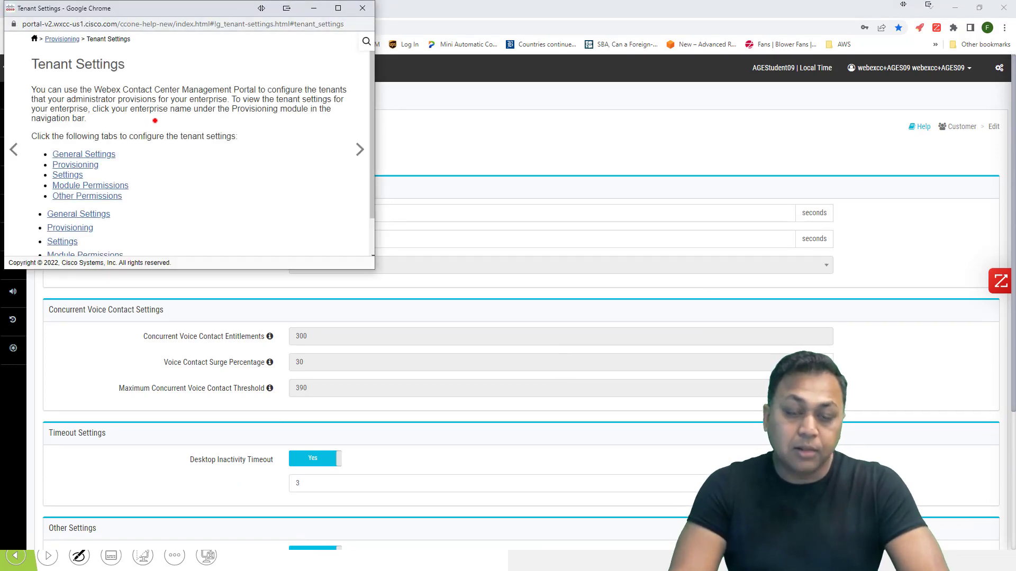
left_click(363, 7)
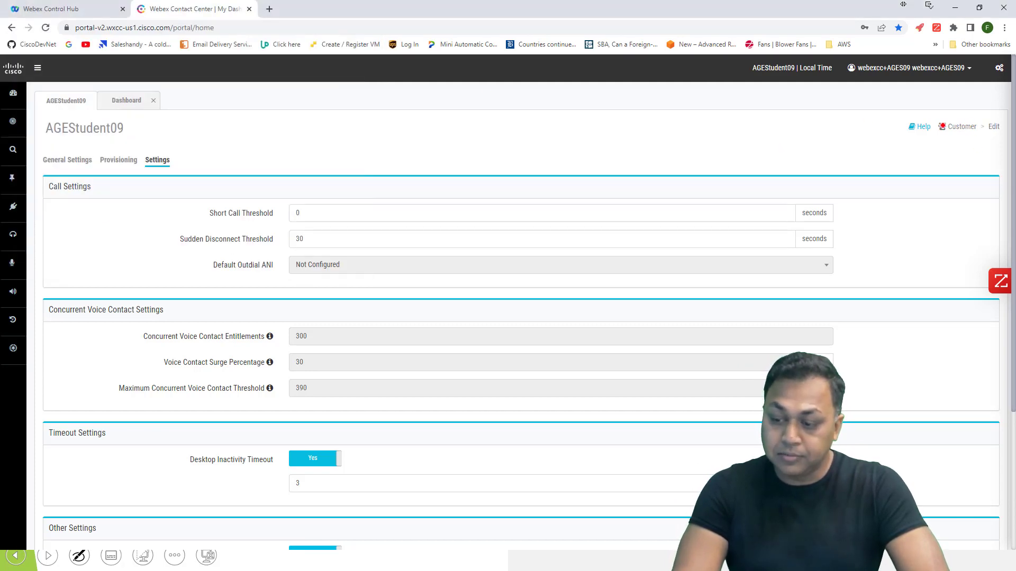
Show the dashboard and check the Profile Variable options of the Snapshot Entry Point IVR Realtime chart, keeping All
left_click(126, 100)
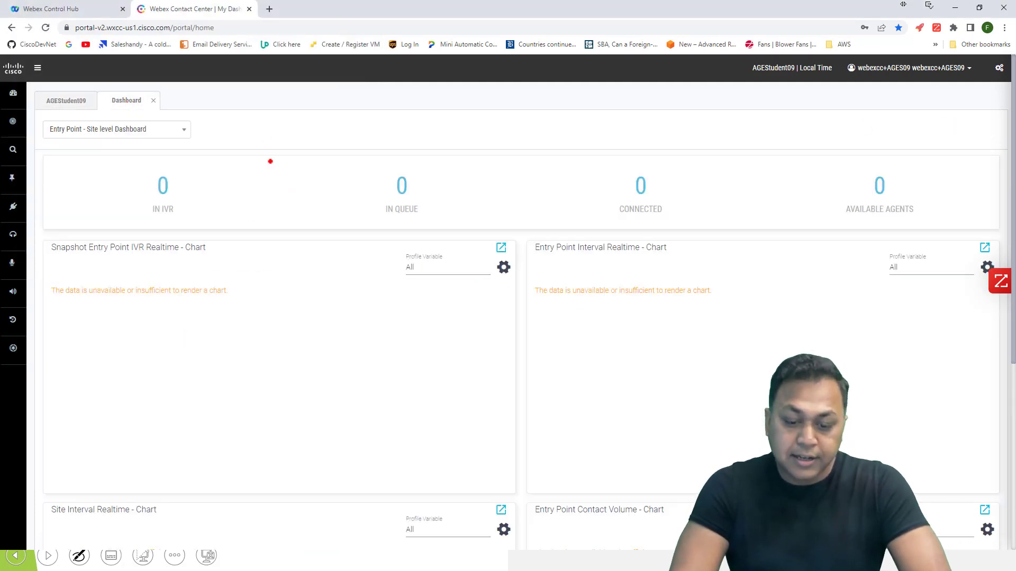
left_click(503, 267)
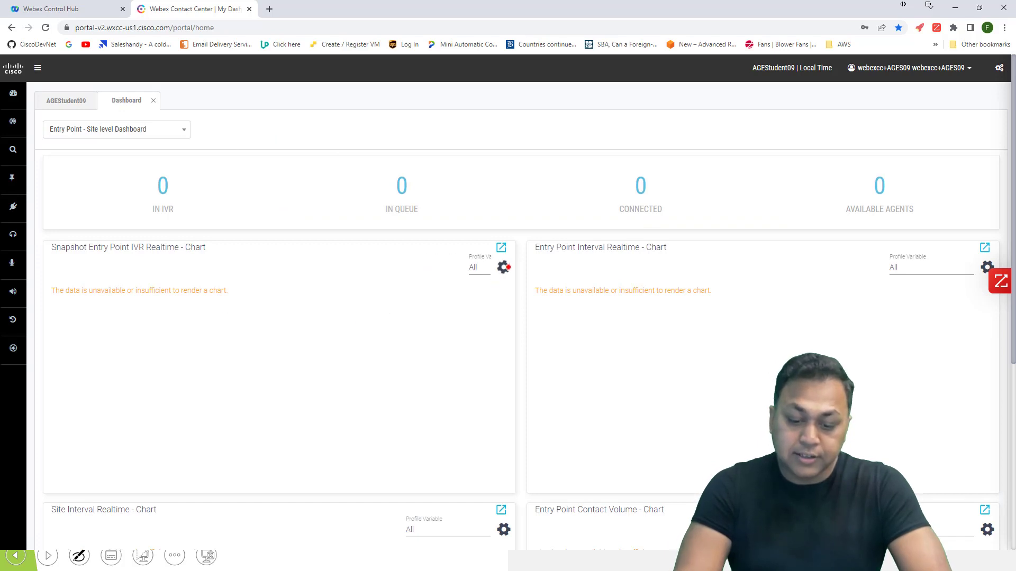
left_click(503, 267)
left_click(479, 269)
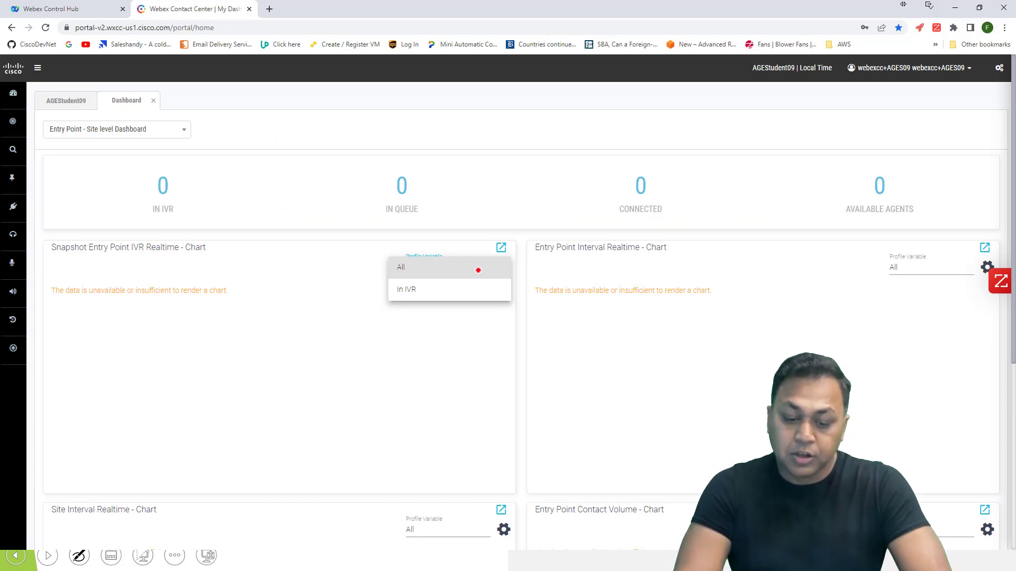
left_click(436, 273)
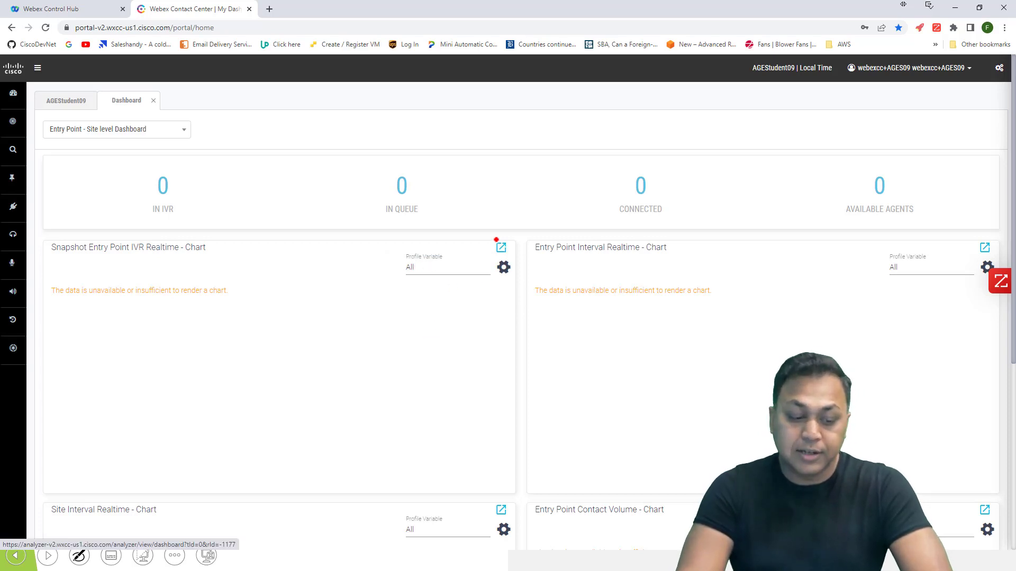
View the Snapshot Entry Point IVR Realtime chart in Analyzer and return to the Contact Center portal
left_click(499, 245)
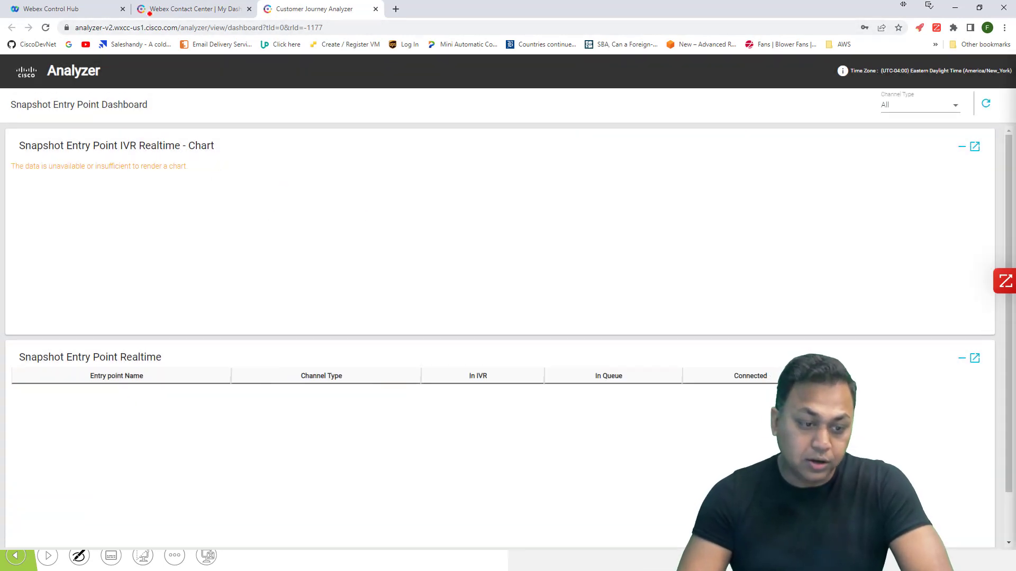
left_click(190, 8)
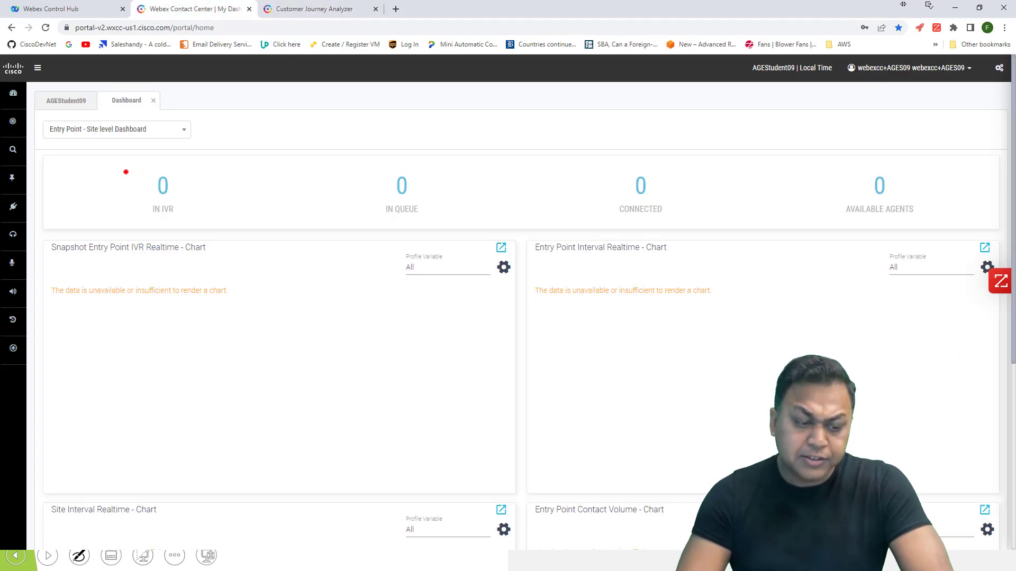
Review the dashboard counters for contacts in IVR, in queue and connected, and for available agents
left_click_drag(130, 171, 202, 190)
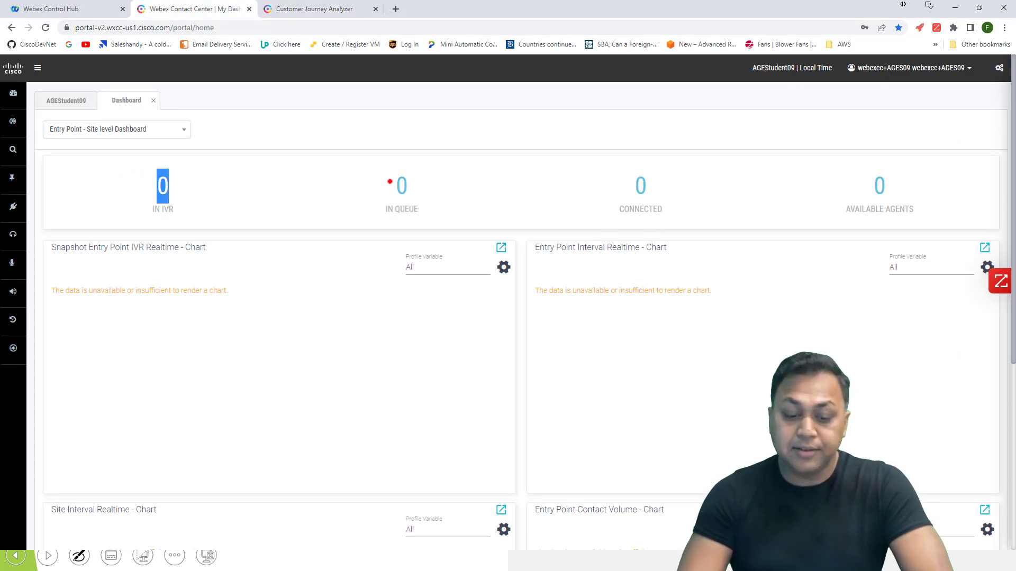
left_click_drag(390, 180, 433, 186)
left_click_drag(654, 181, 680, 191)
left_click_drag(958, 190, 855, 183)
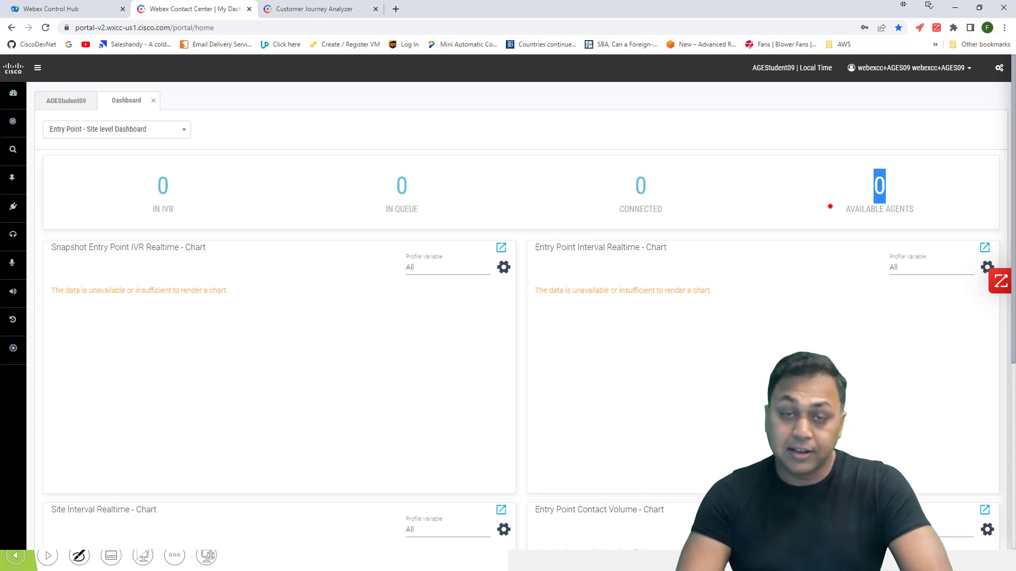
View the list of available dashboards and look through the tenant settings page again
left_click(155, 130)
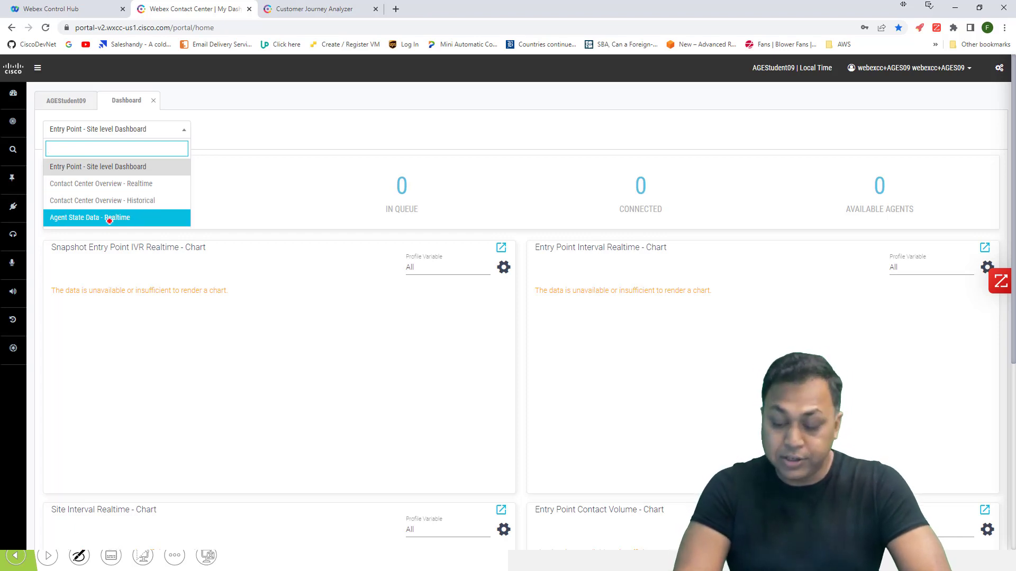
left_click(77, 102)
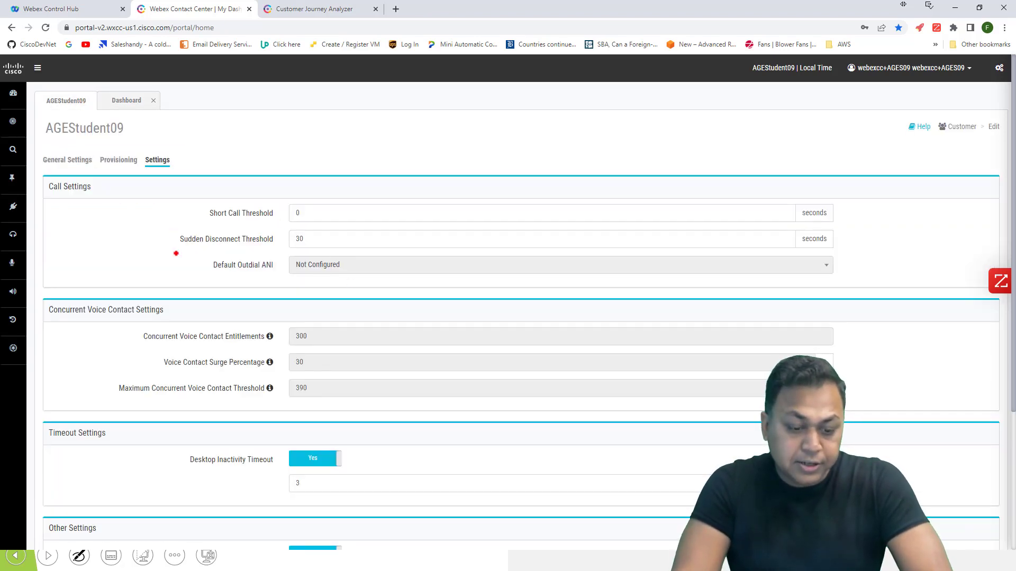
scroll(176, 253, "down", 3)
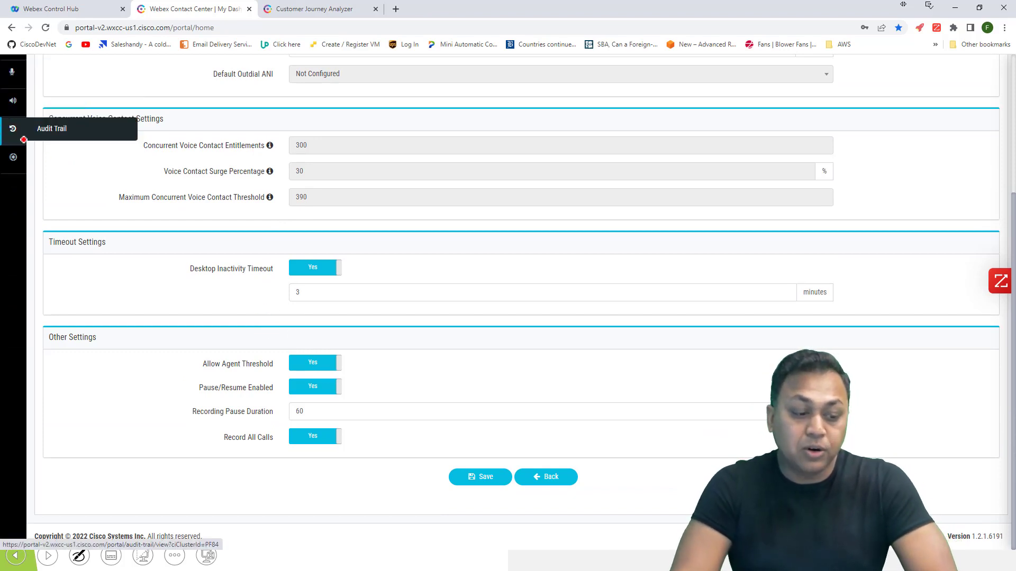
scroll(246, 257, "up", 4)
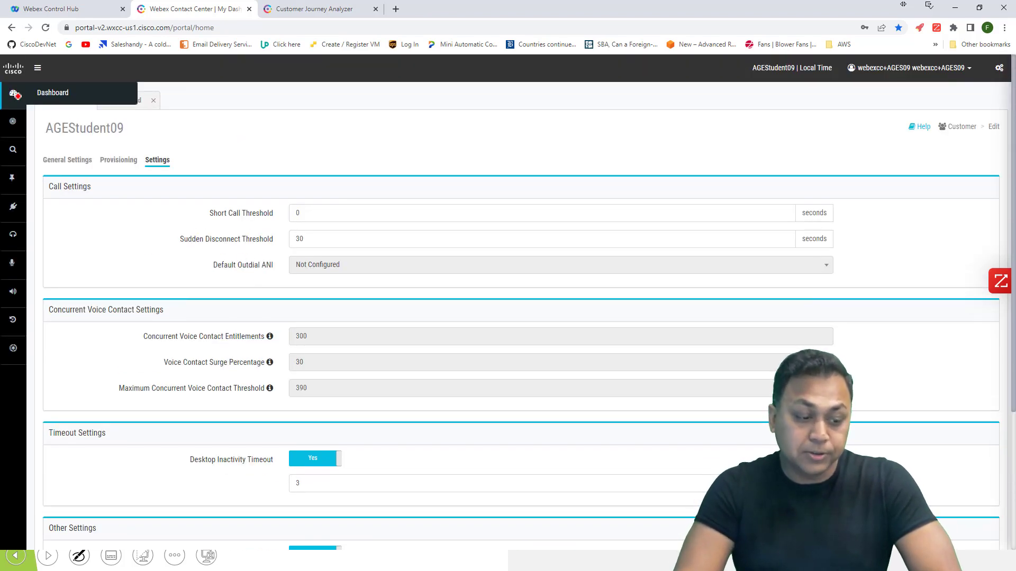
Reopen the dashboard, dismiss its list of dashboard choices and go back to the tenant page
left_click(13, 93)
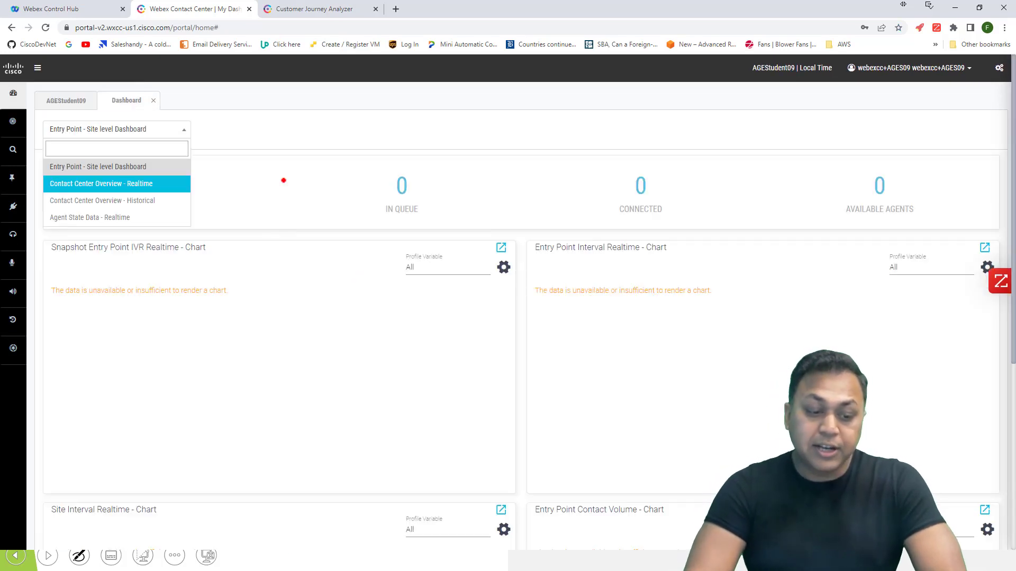
left_click(285, 180)
left_click(58, 100)
mouse_move(2, 120)
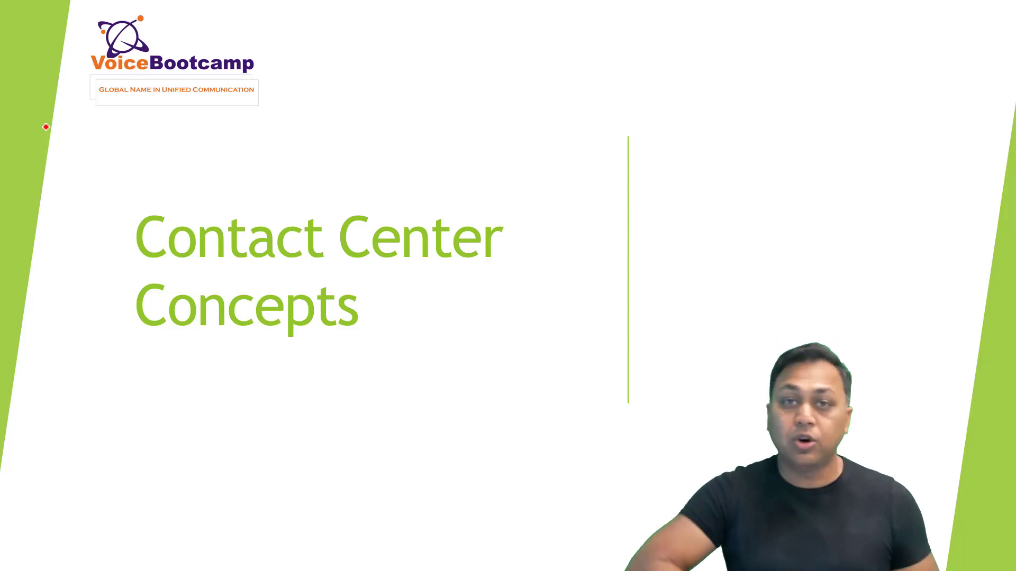
key("Right")
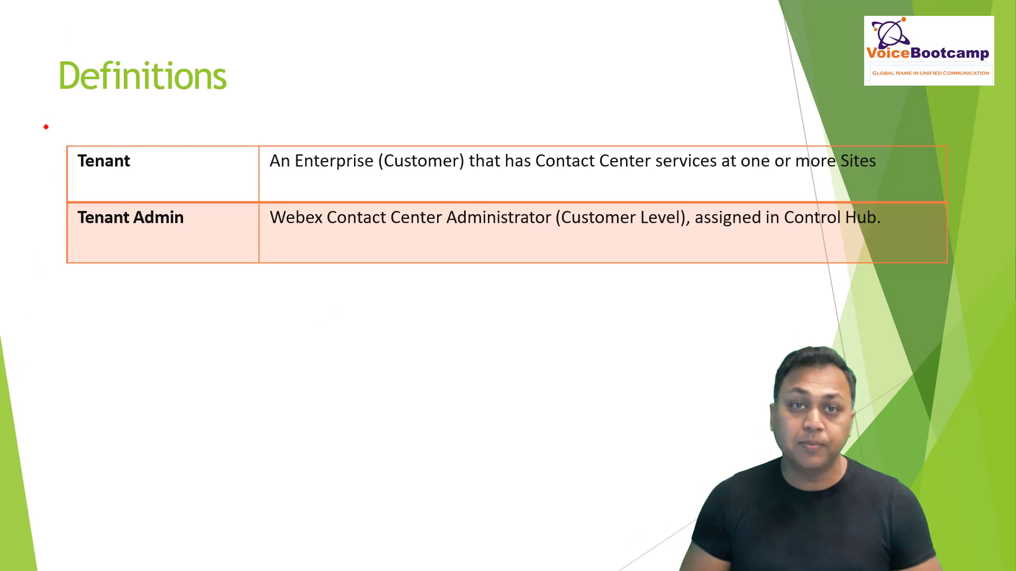